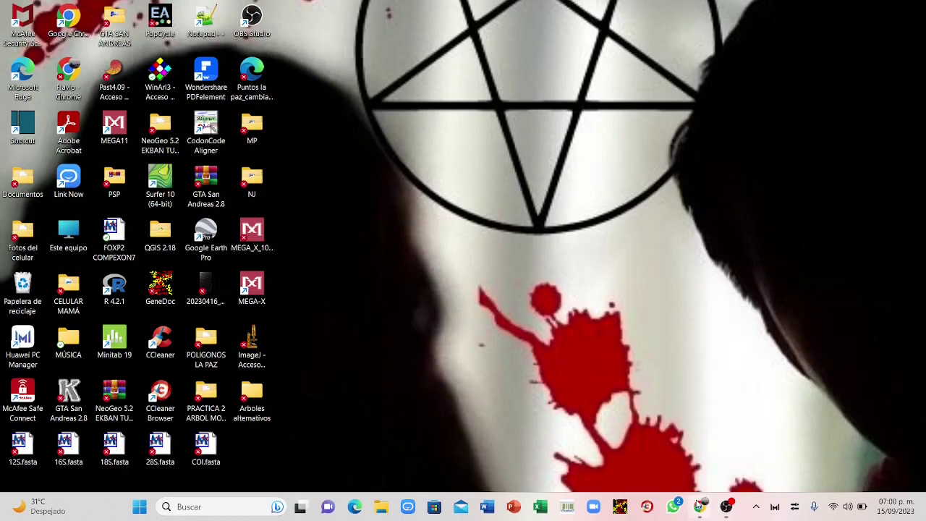
Bring up the GBIF site in Chrome and sign in with an existing Google account
click(700, 506)
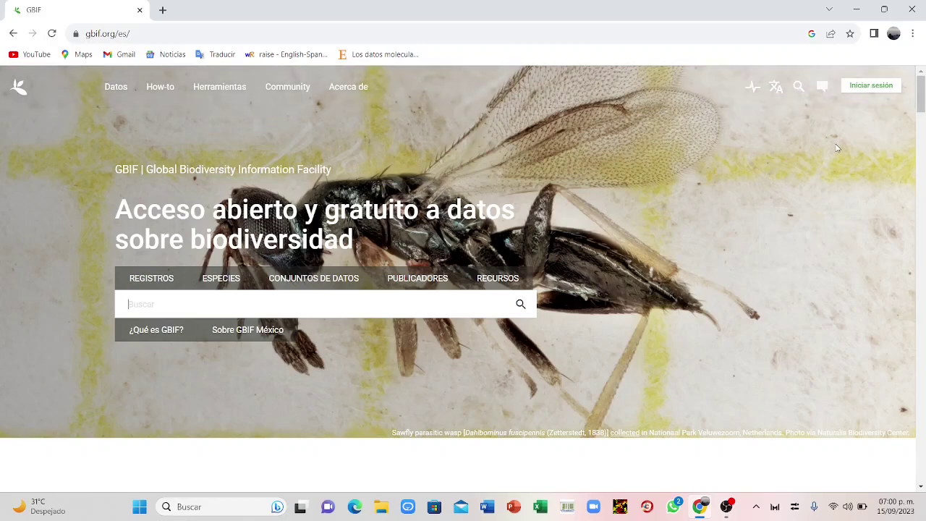
click(873, 94)
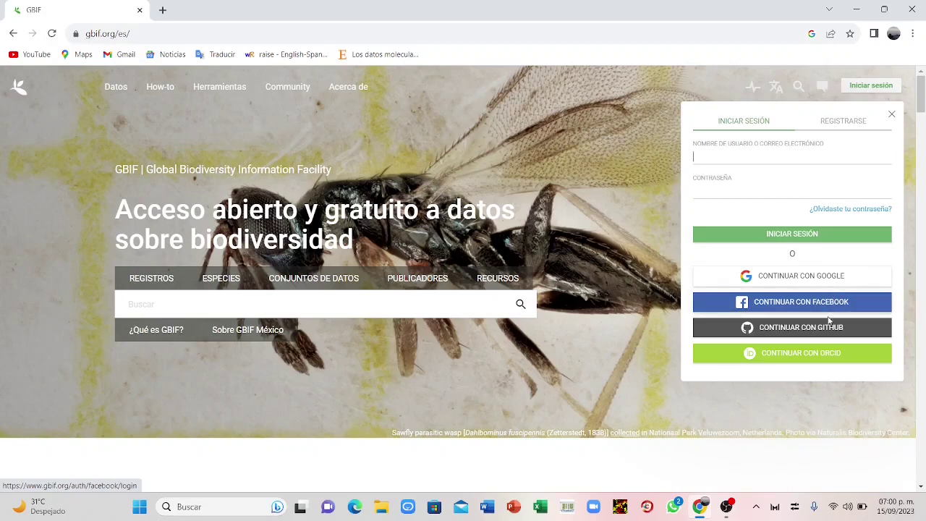
click(836, 123)
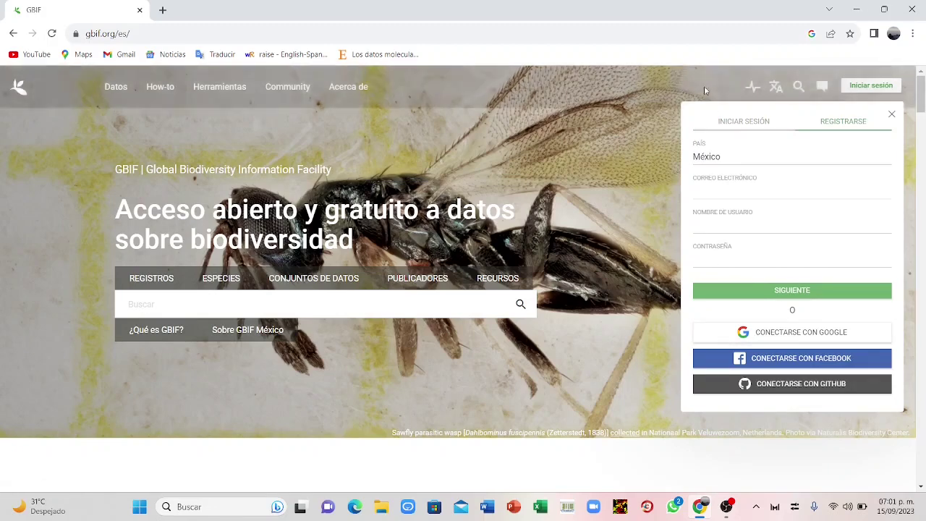
click(721, 123)
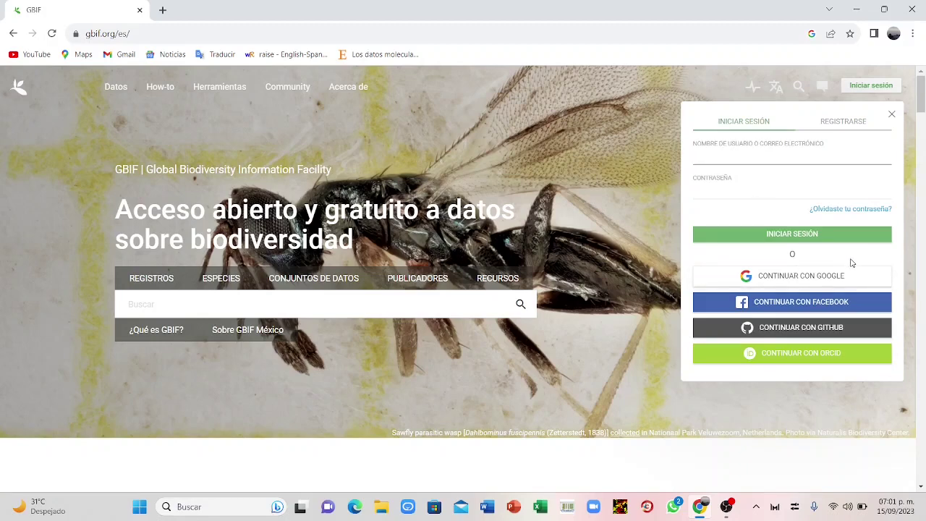
click(791, 280)
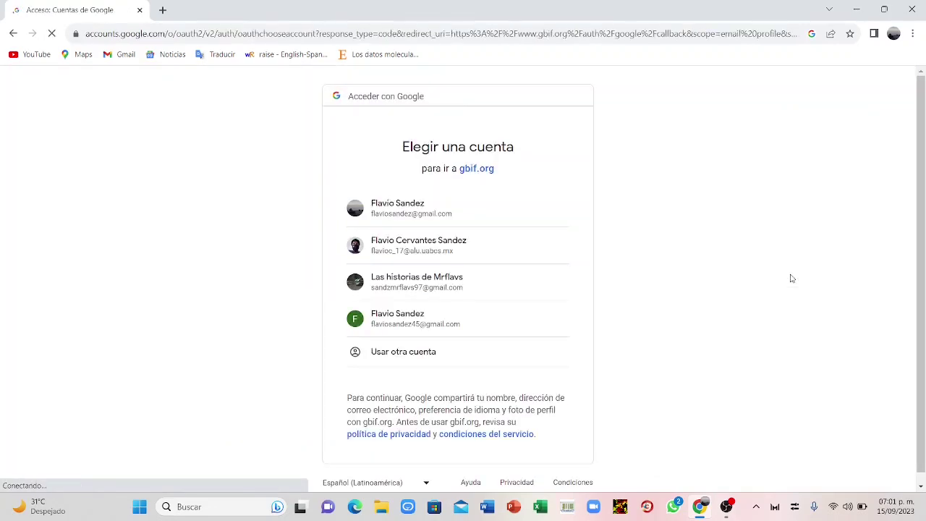
click(394, 239)
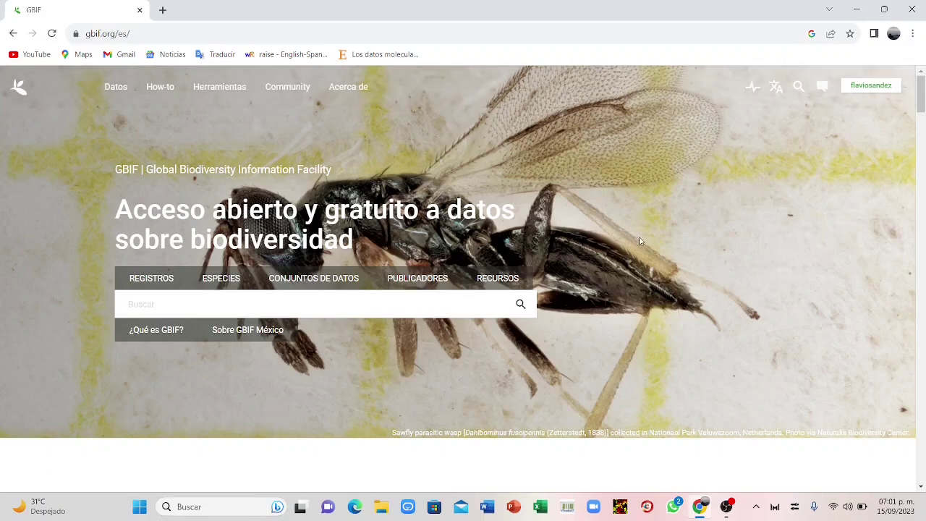
Search GBIF's occurrence records (Registro de presencia) for Bunodosoma californicum and limit the results to that taxon only
click(116, 88)
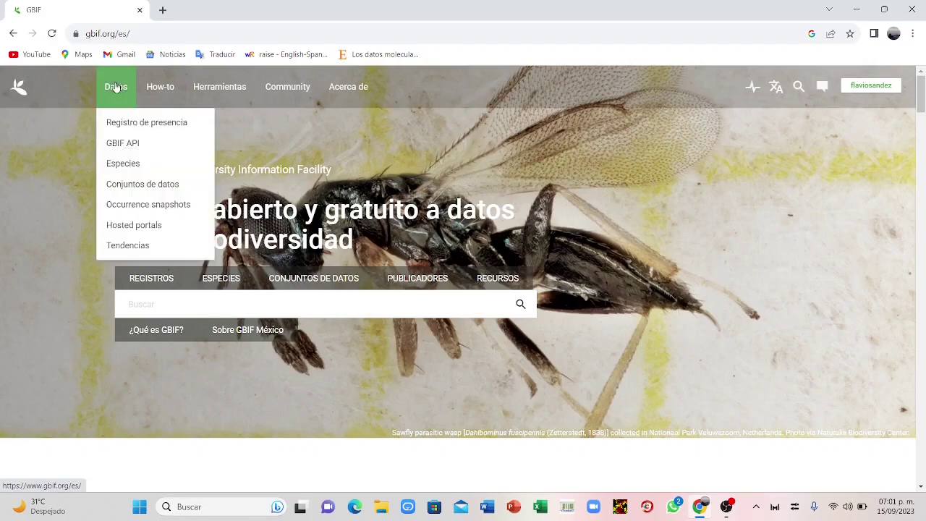
click(147, 123)
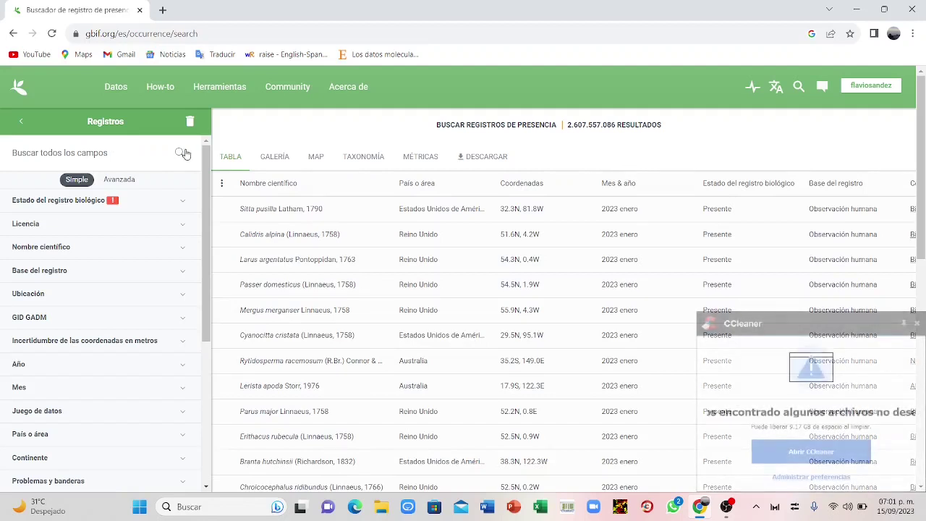
click(917, 323)
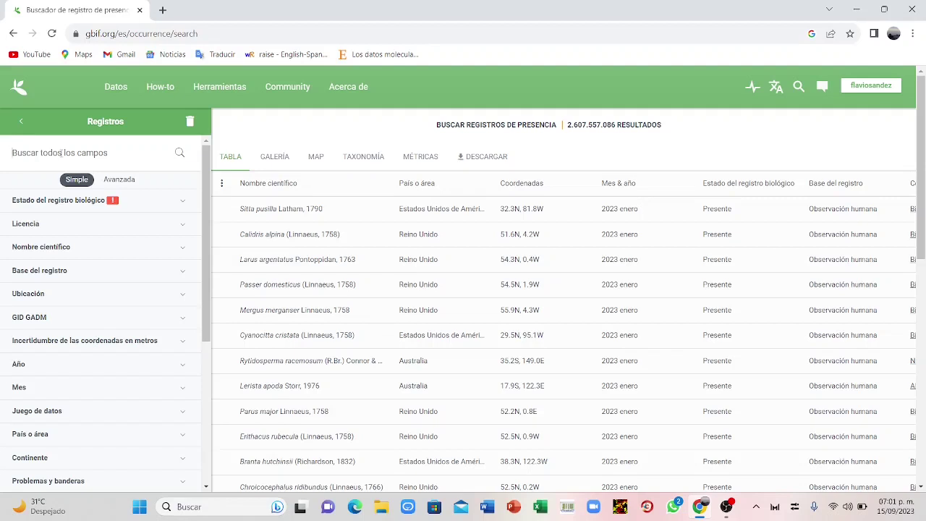
text(Bunodosoma)
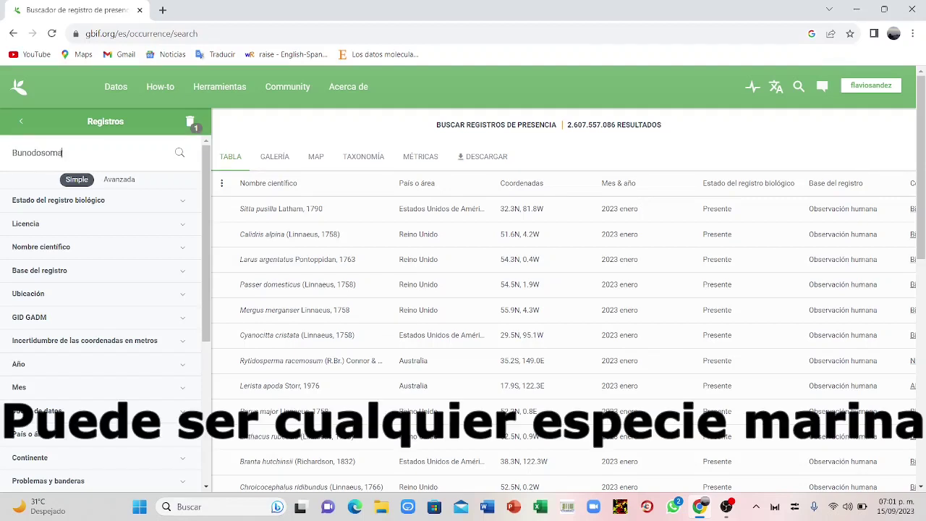
text( californicum)
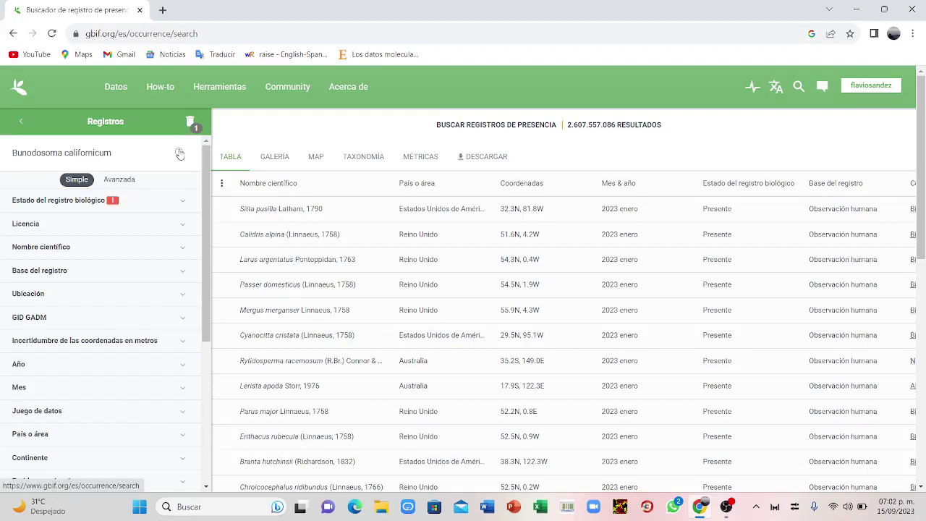
click(180, 154)
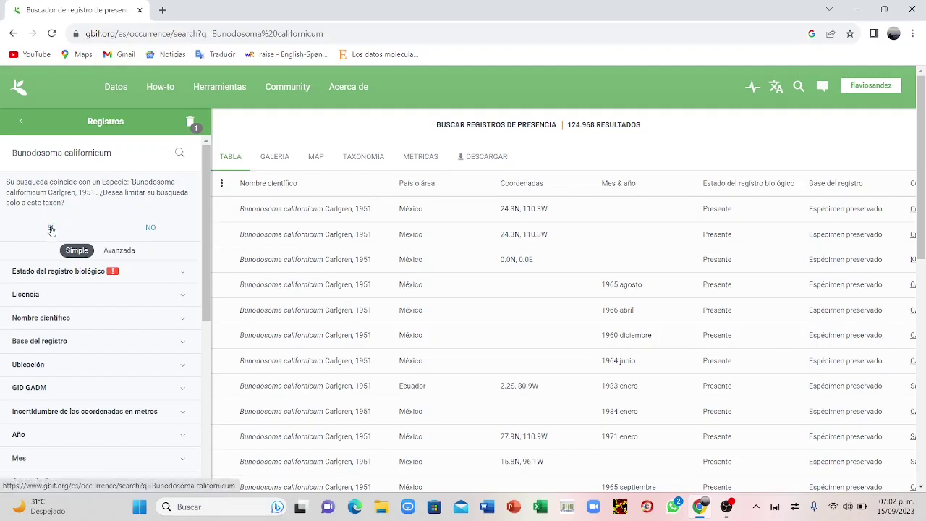
click(51, 229)
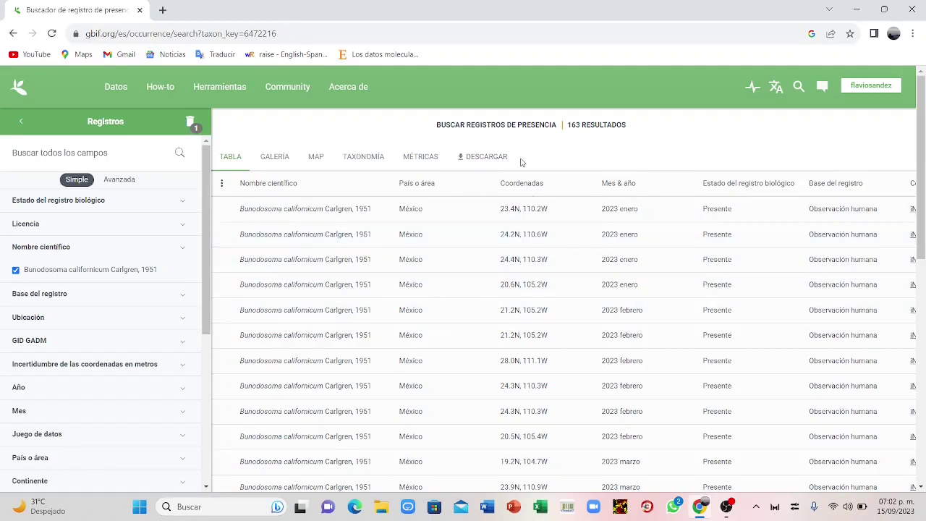
Download the filtered occurrence records in CSV format, accepting the citation notice, and save the ZIP file in the PRACTICA 1 folder
click(469, 161)
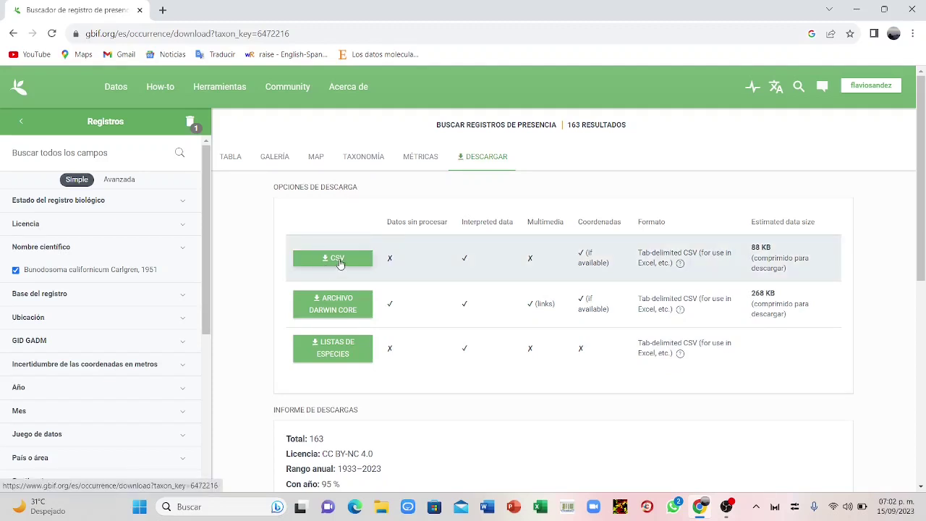
click(340, 264)
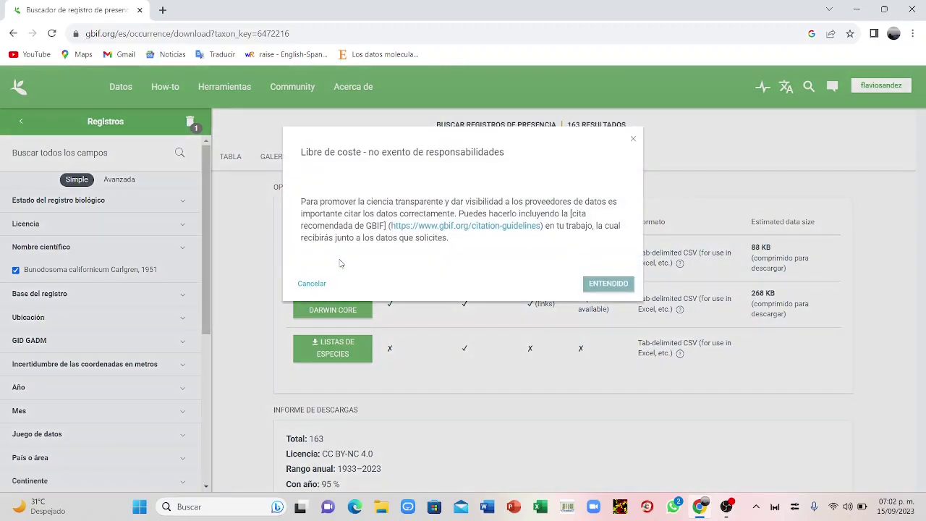
click(611, 286)
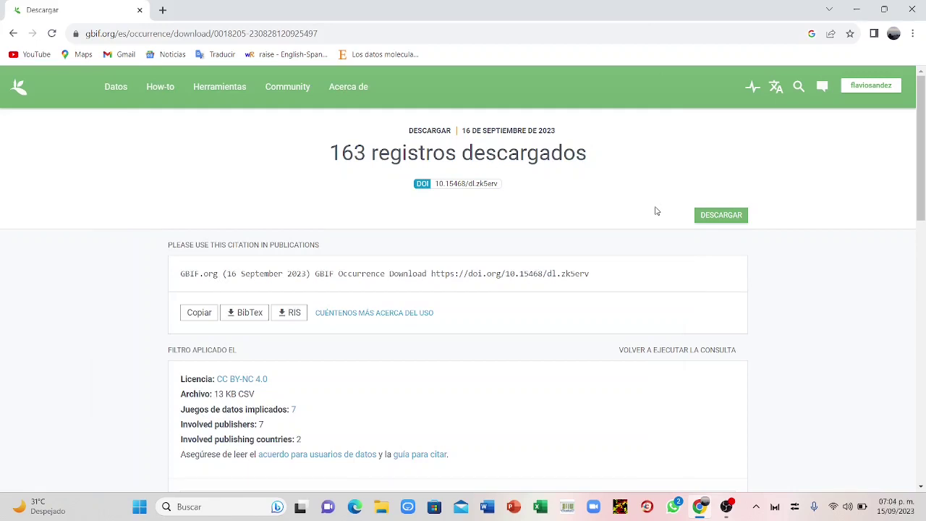
click(737, 221)
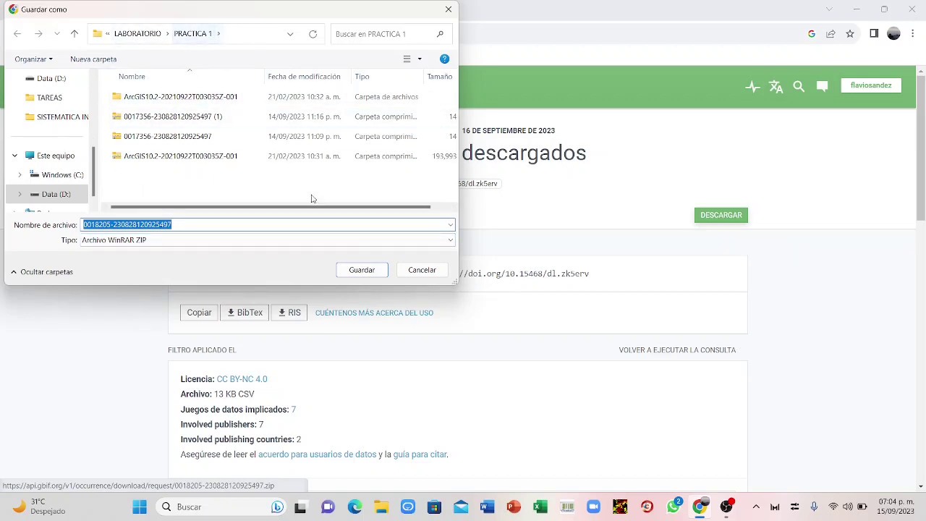
click(367, 271)
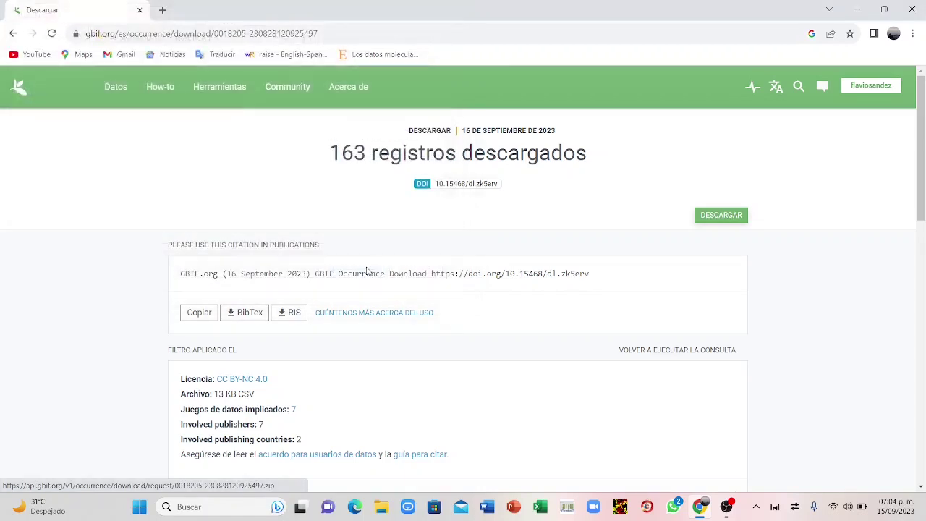
Show the downloaded ZIP file in its folder and extract its contents there with WinRAR
mouse_move(848, 65)
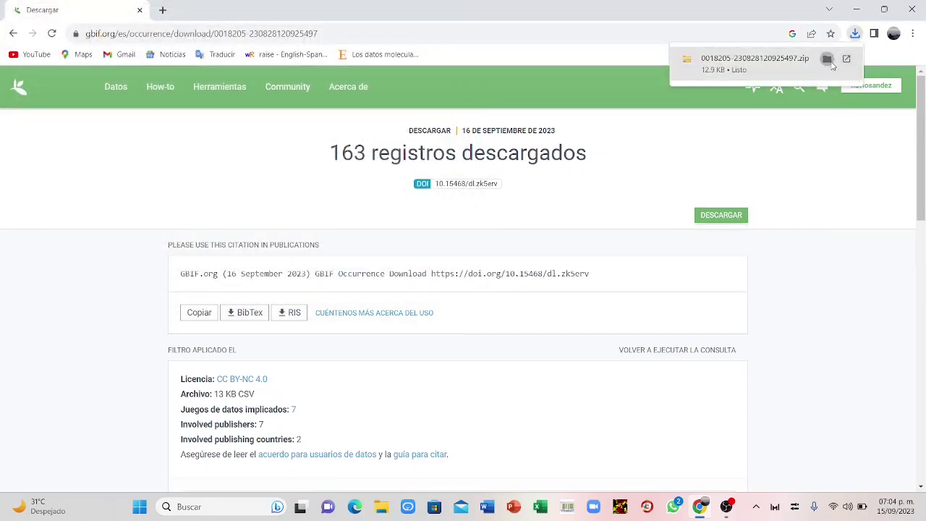
click(828, 61)
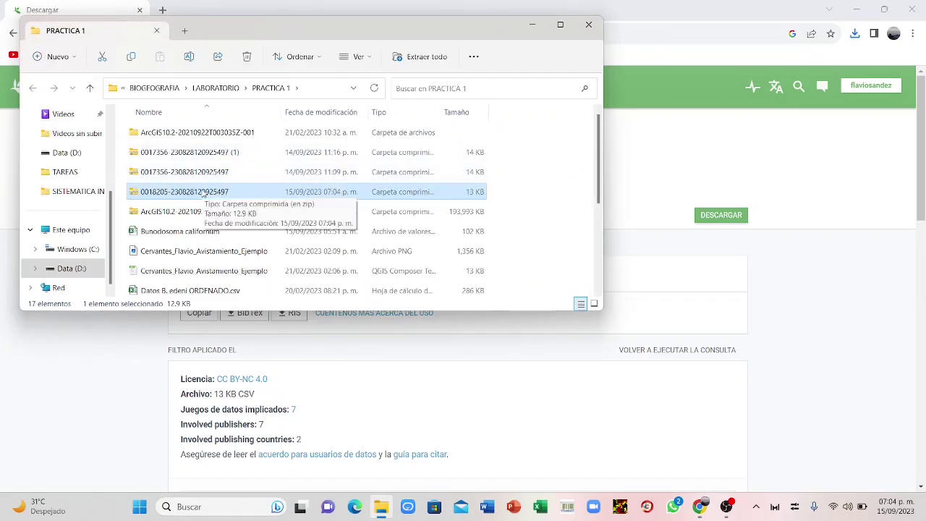
right_click(205, 192)
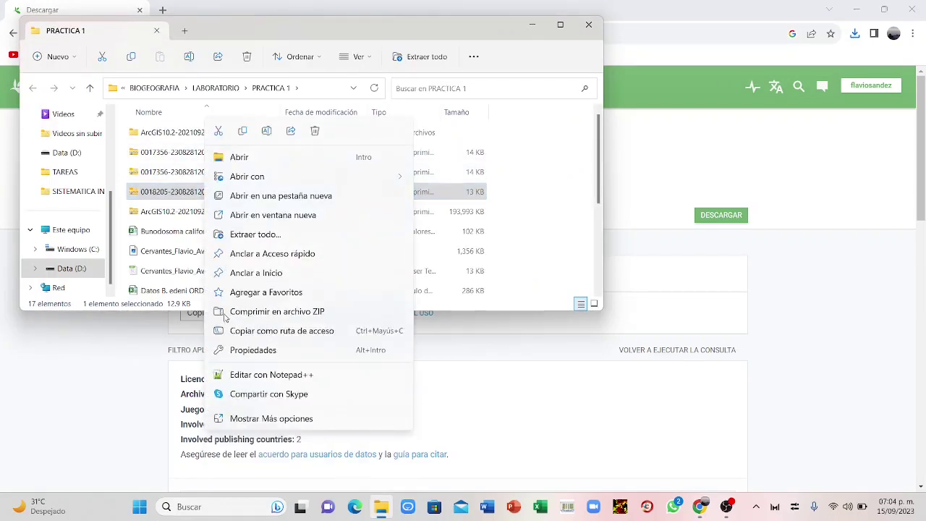
click(287, 420)
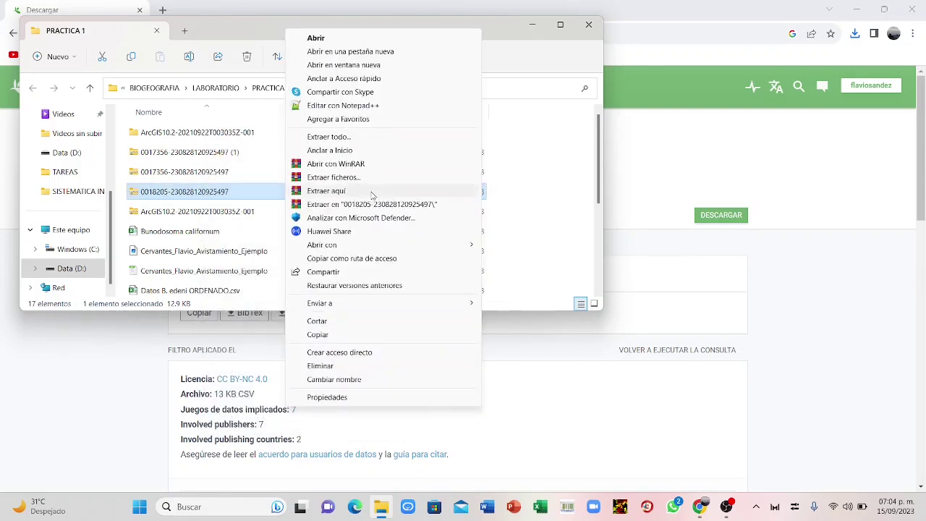
click(372, 193)
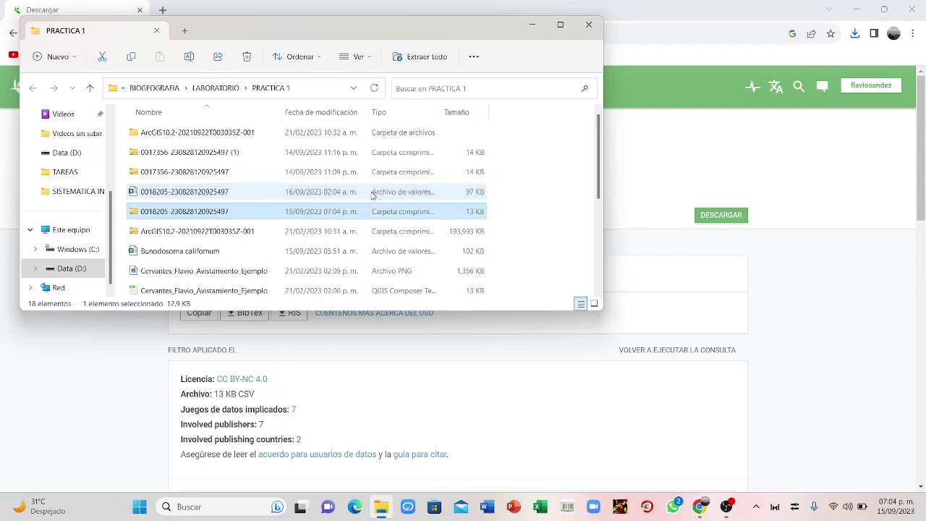
Rename the extracted CSV file as Bunodosoma californicum
click(169, 192)
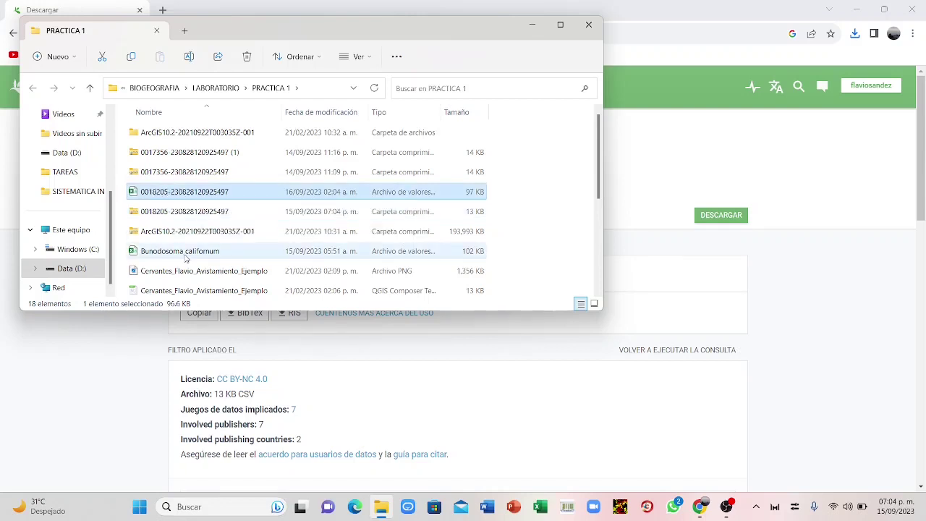
click(166, 192)
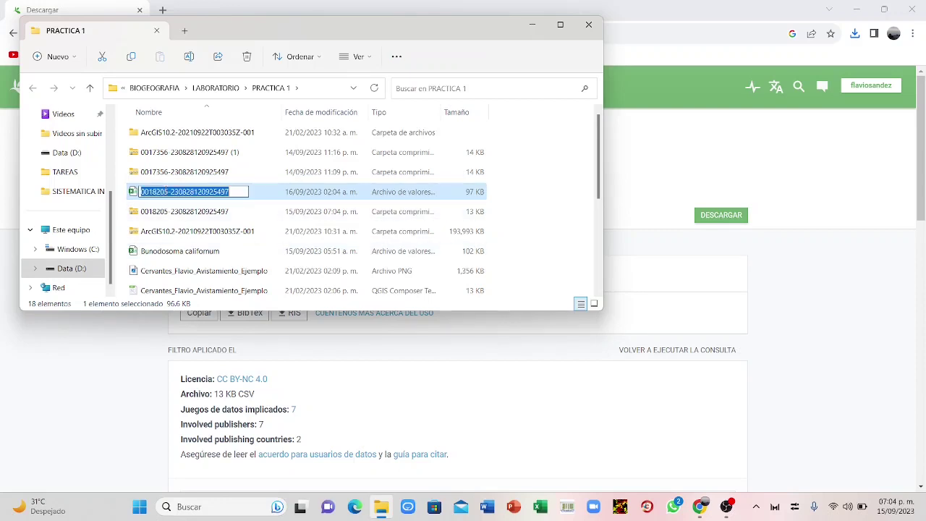
text(Bunodoso)
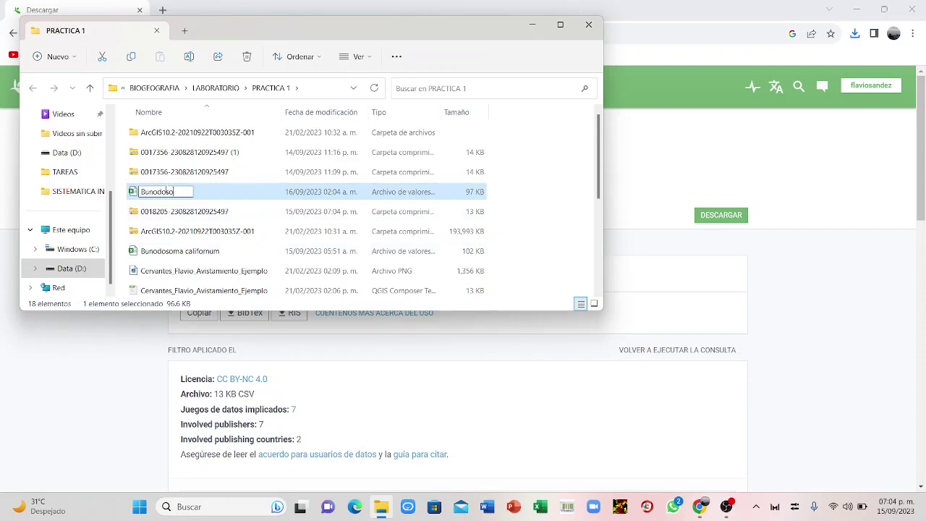
text(ma califor)
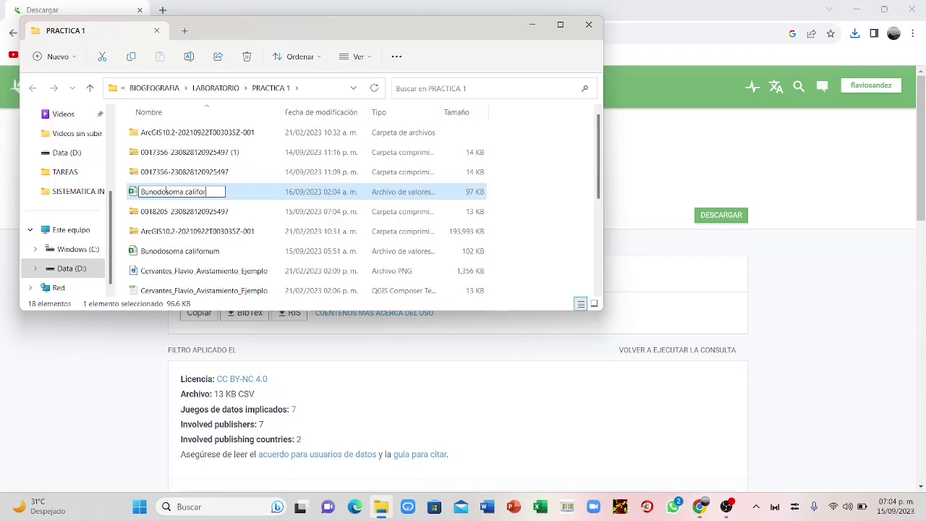
text(incum)
key(Return)
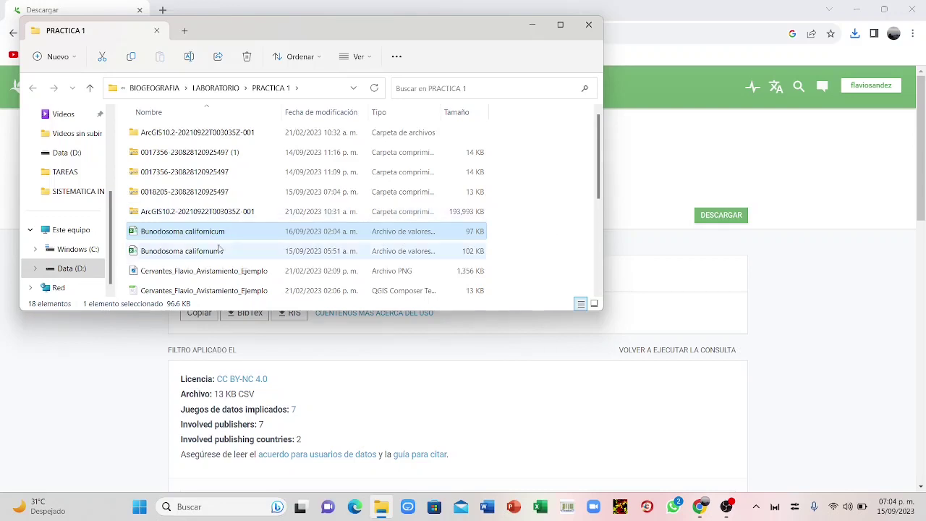
Delete the older Bunodosoma californum CSV file and minimize the PRACTICA 1 folder window
click(436, 257)
click(247, 57)
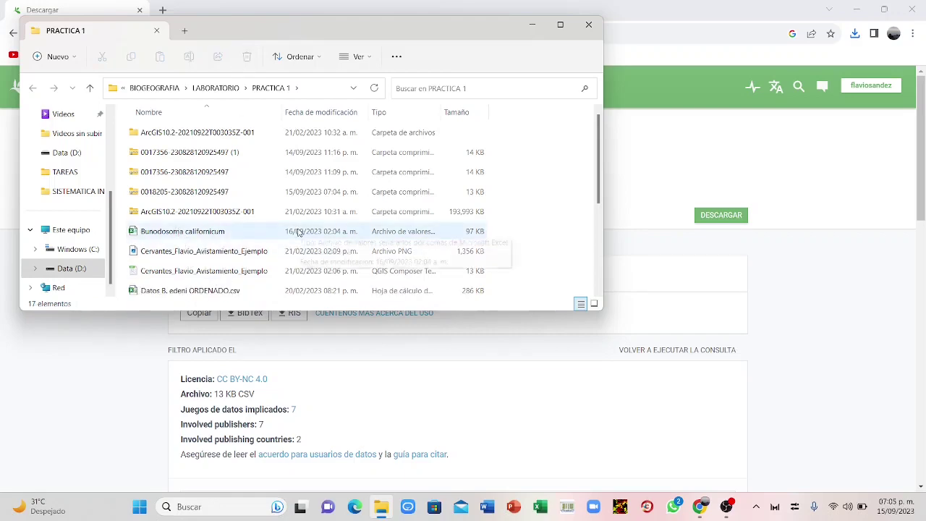
click(538, 29)
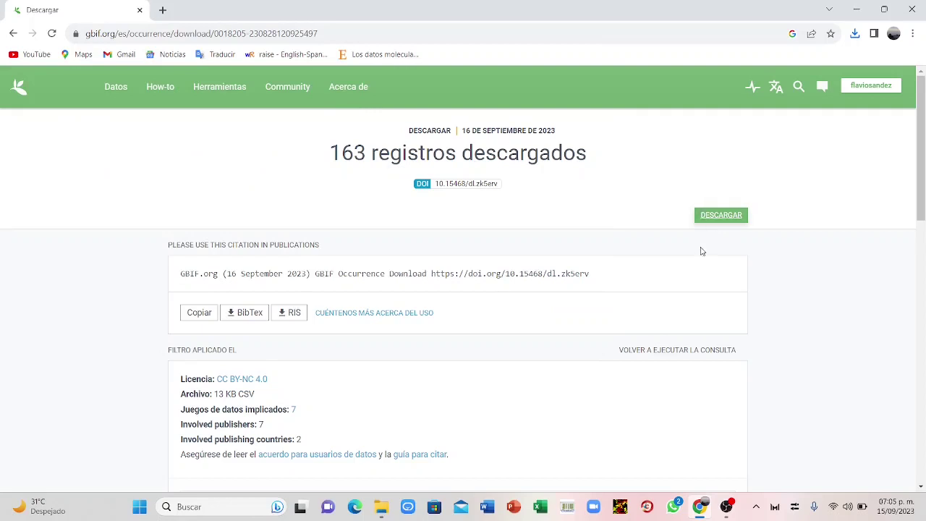
Search GBIF's species section (Especies) for Bunodosoma californicum and open the Bunodosoma californicum Carlgren, 1951 species page
click(114, 88)
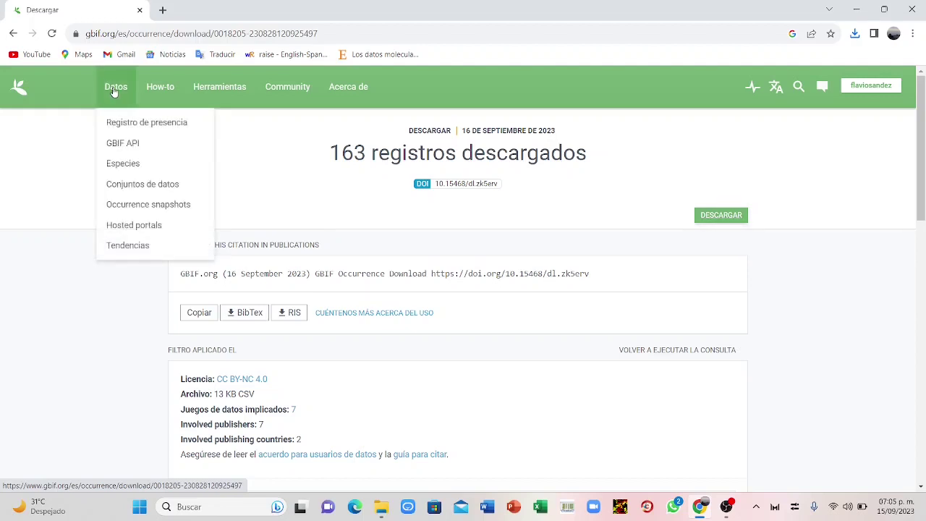
click(136, 167)
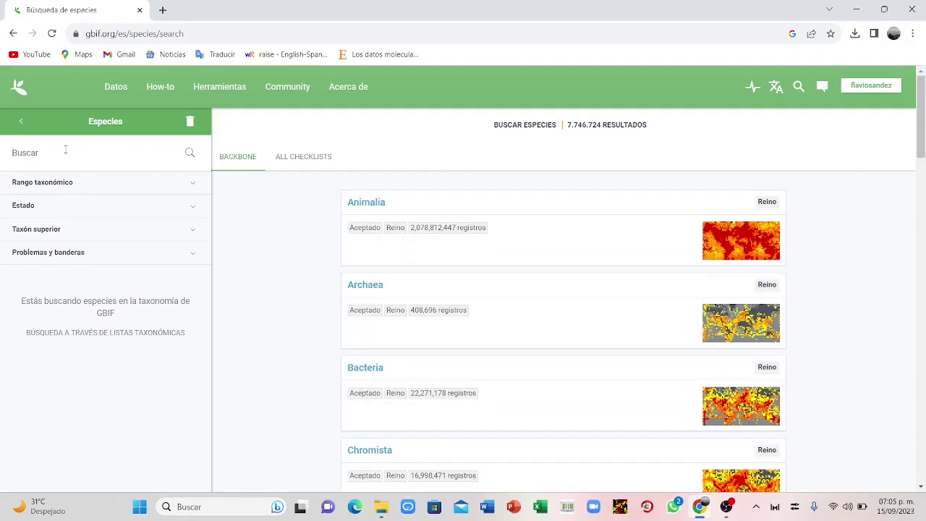
text(Bunod)
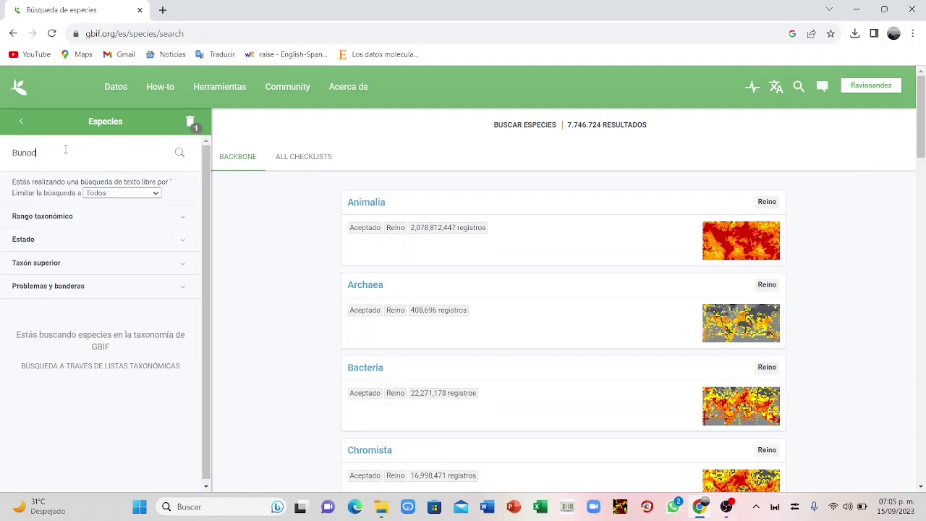
text(osoma californicum)
key(Return)
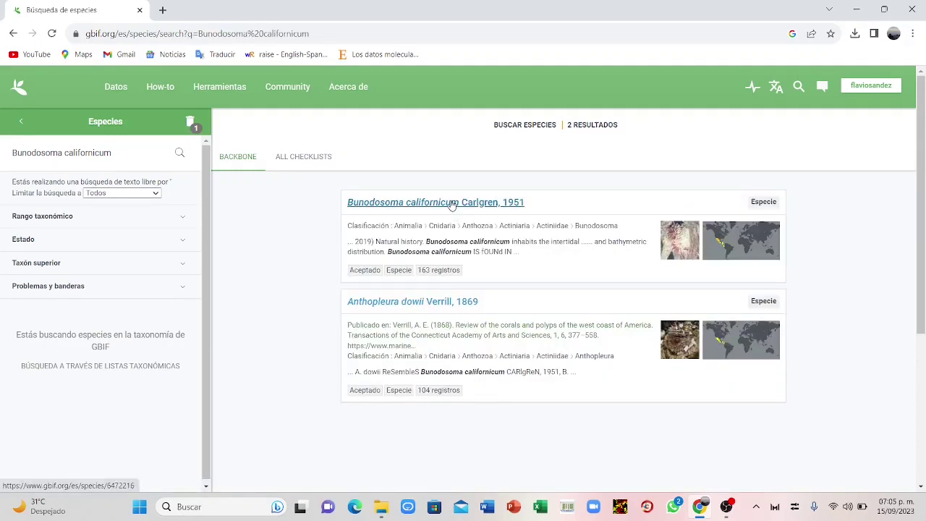
click(452, 203)
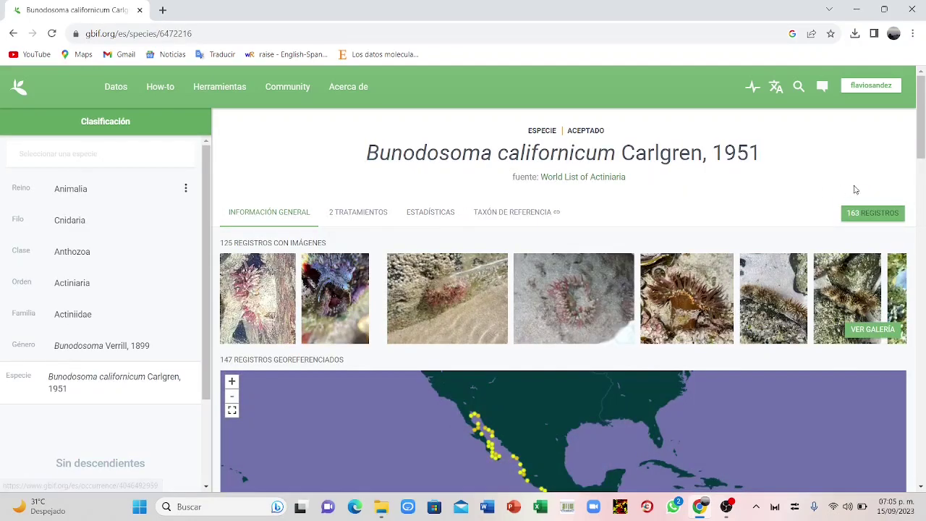
Examine the map of georeferenced records on the Bunodosoma californicum species page
scroll(921, 178, down, 3)
scroll(923, 180, down, 1)
scroll(924, 179, up, 1)
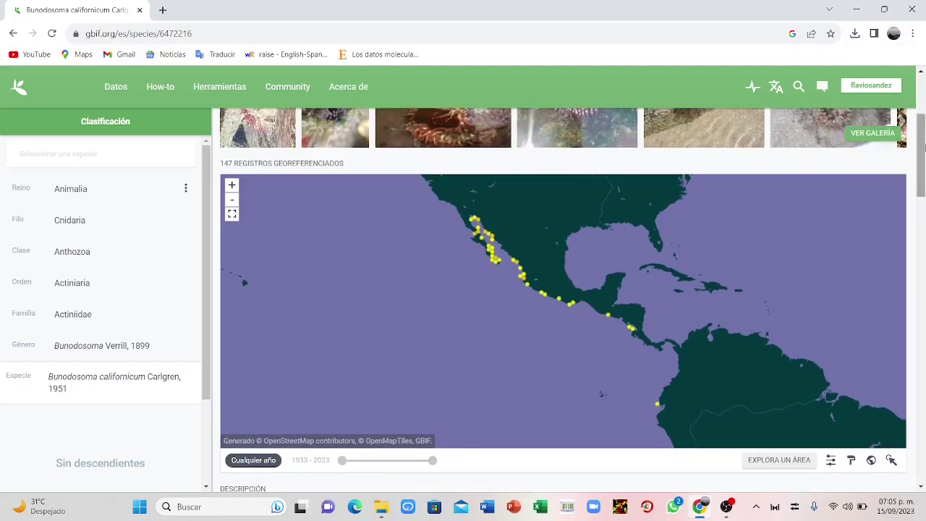
scroll(923, 180, down, 3)
drag(923, 179, 917, 156)
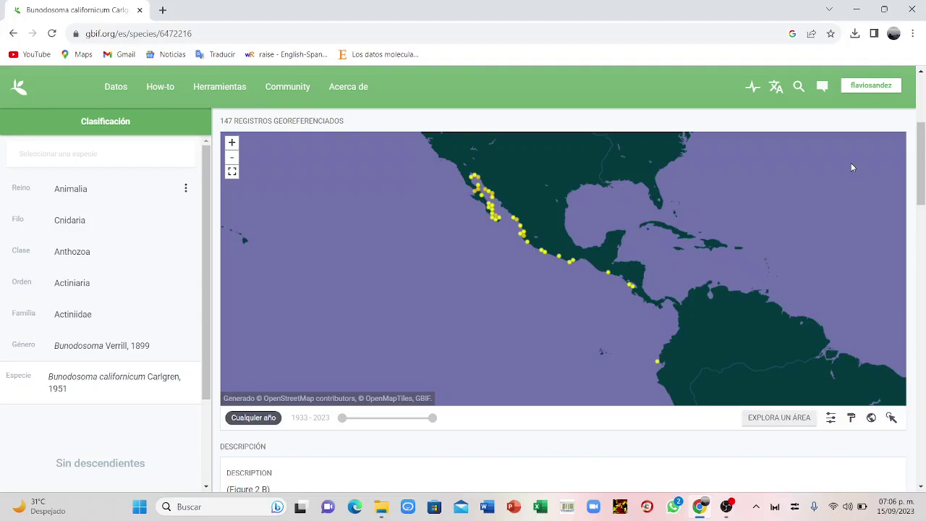
Launch QGIS Desktop 2.18.16 with GRASS 7.2.2 from the desktop's QGIS 2.18 folder and start a new empty project
click(857, 9)
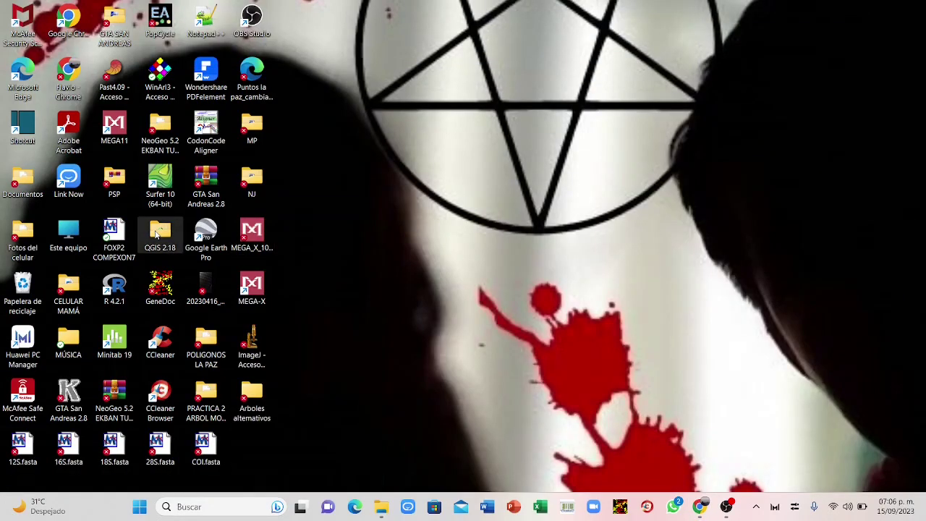
double_click(157, 234)
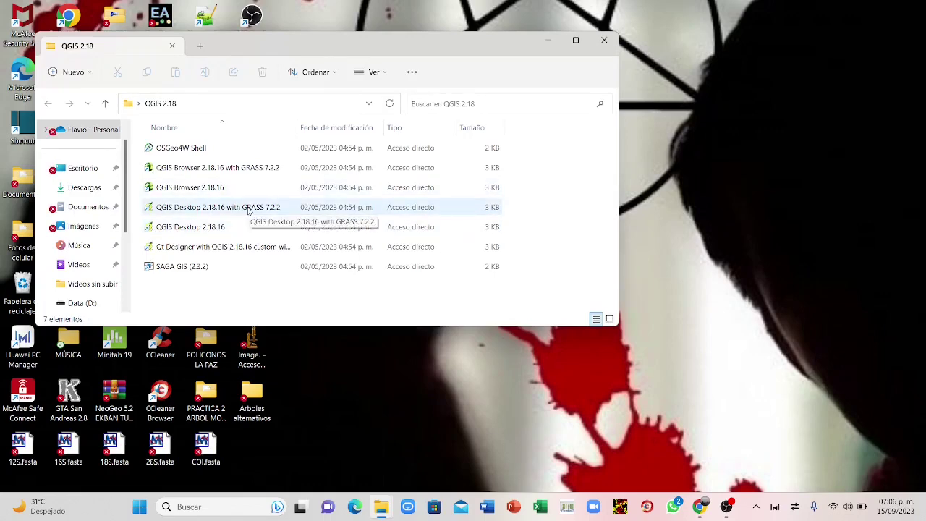
double_click(251, 207)
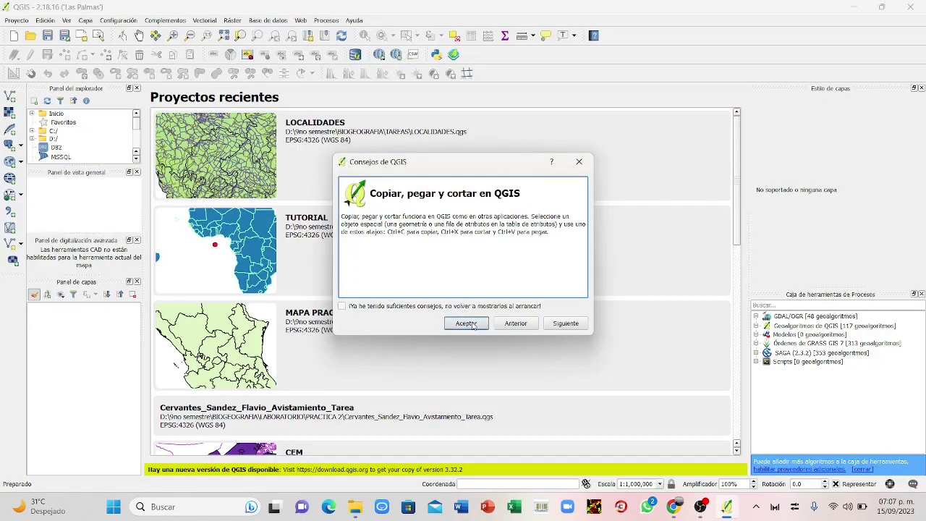
click(466, 323)
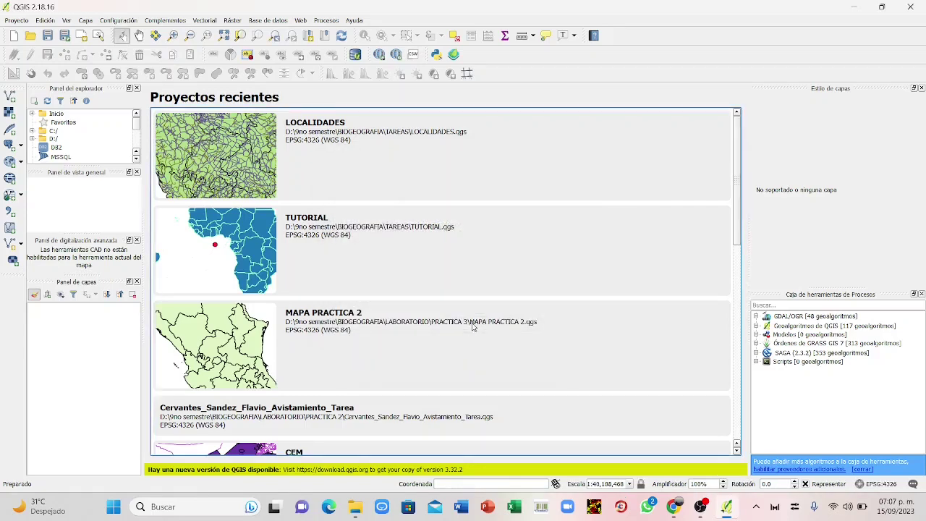
click(13, 37)
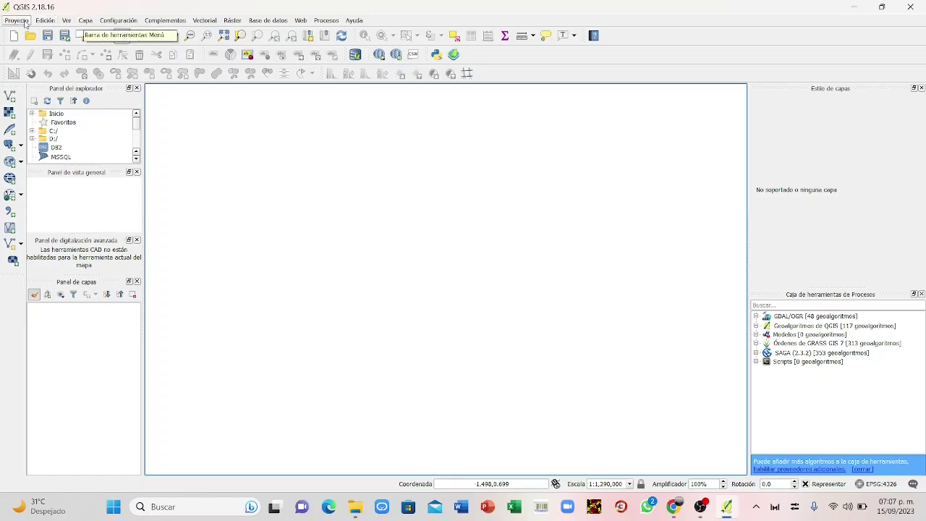
Start adding a vector layer from a file and browse for its dataset
click(85, 20)
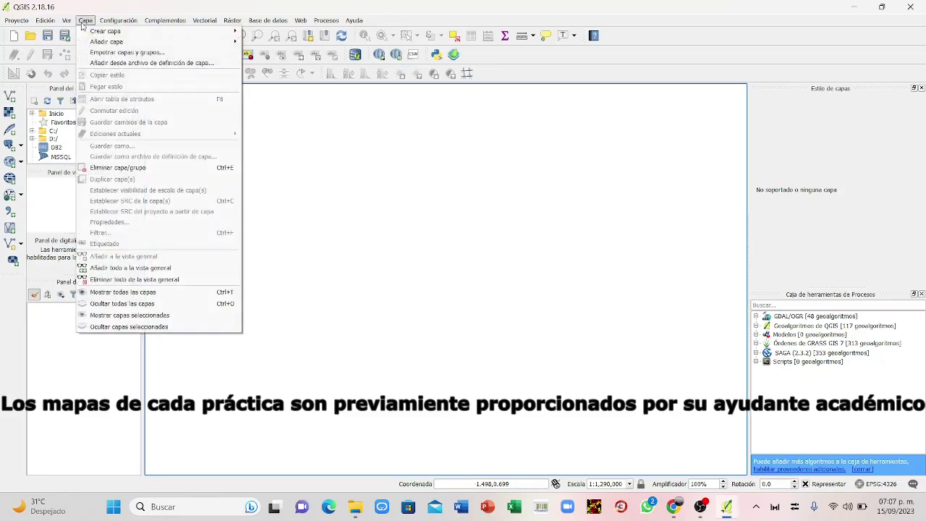
mouse_move(132, 42)
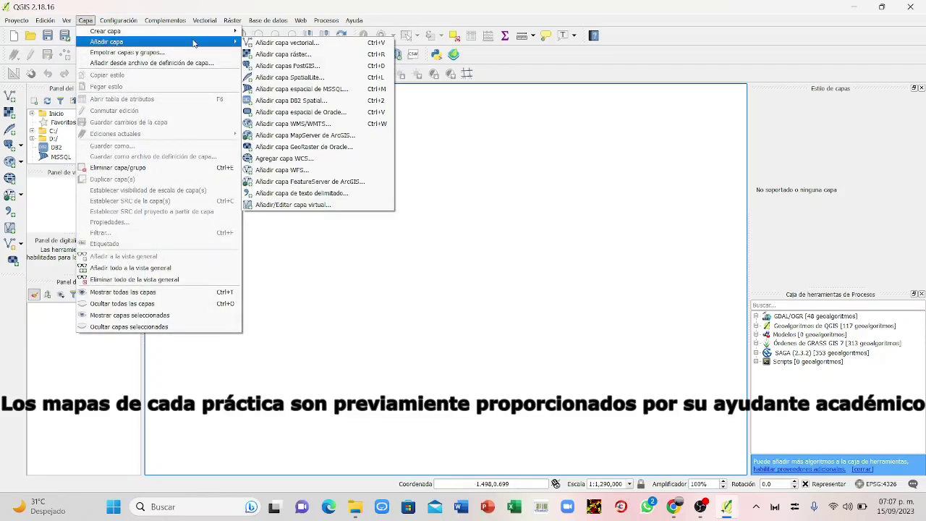
click(270, 44)
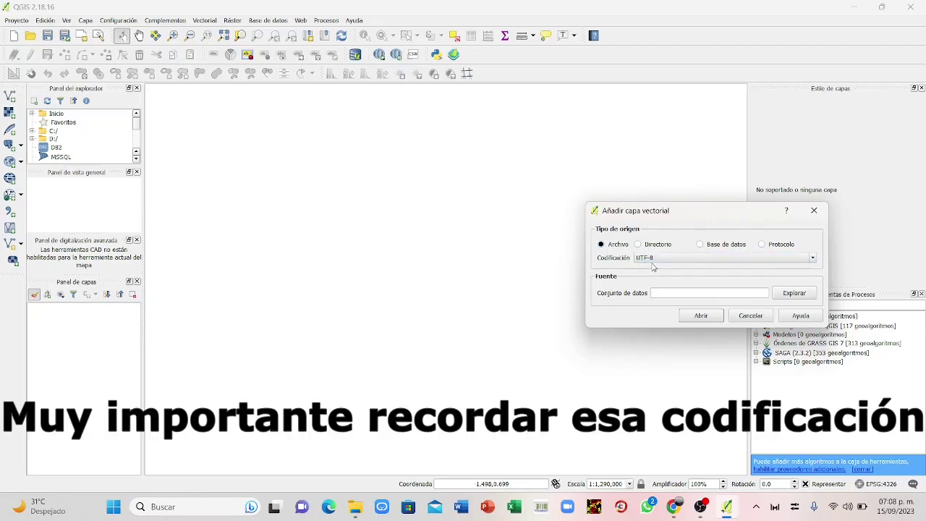
click(807, 296)
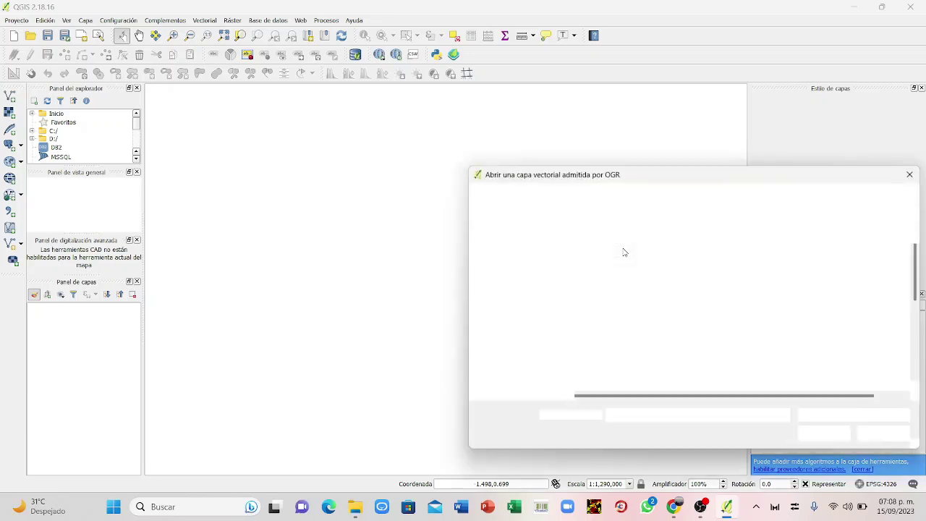